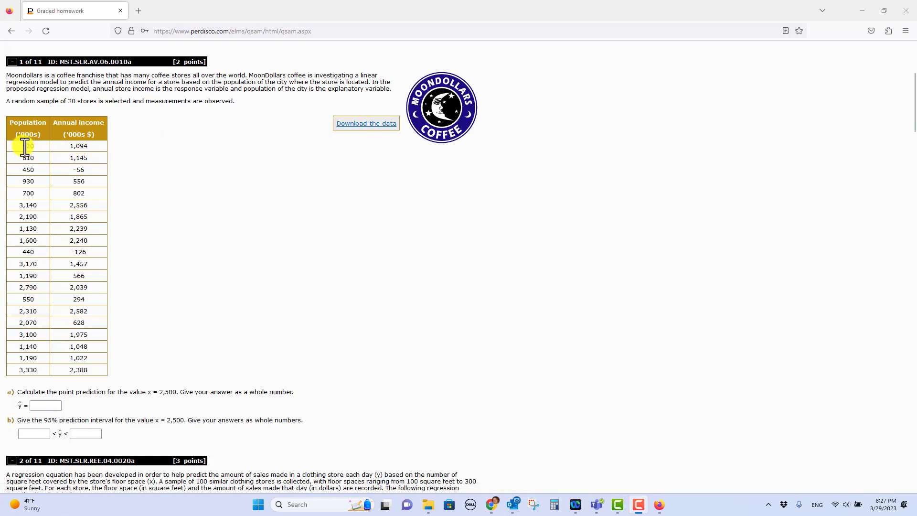
- Select the Moondollars table's 20 population and annual income values, from 920 down to 2,388
drag(24, 146, 92, 368)
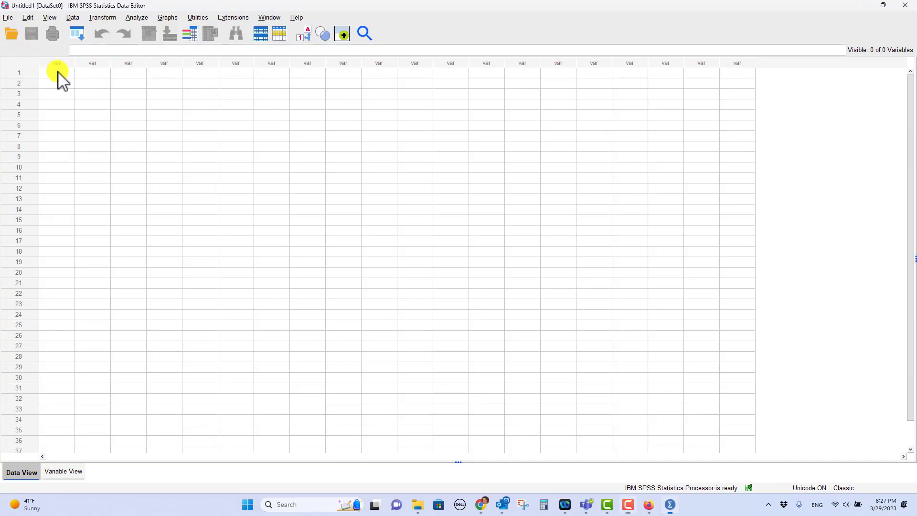
- Paste the copied data into columns VAR00001 and VAR00002 of the empty Data Editor
key(ctrl+v)
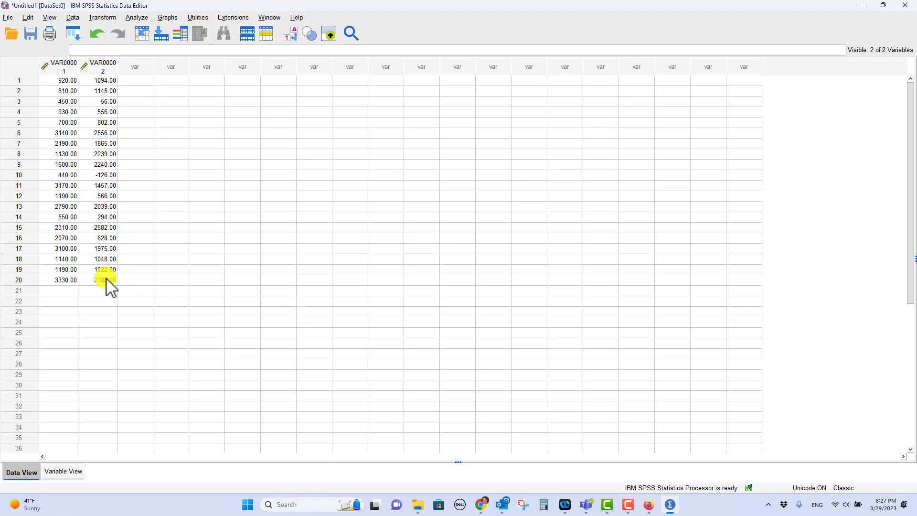
- Switch back to the Perdisco homework question in Firefox
key(alt+Tab)
key(alt+Tab)
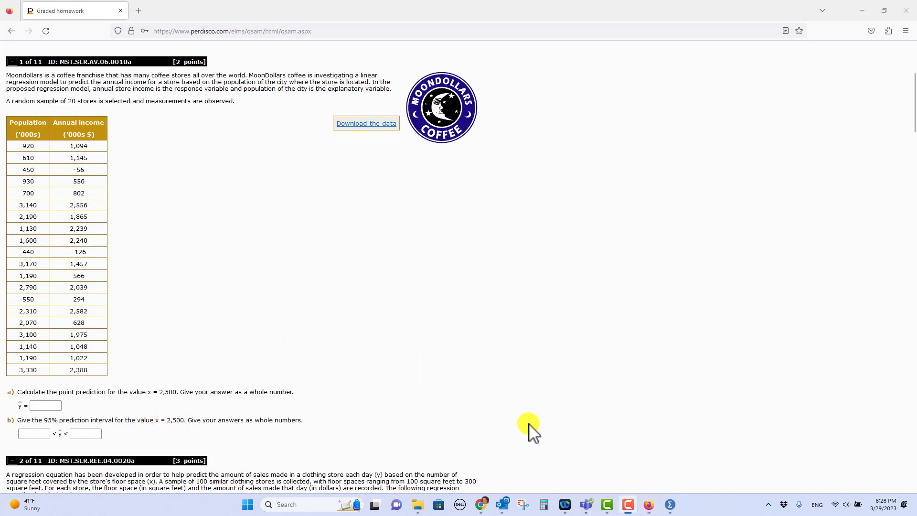
- Enter population 2500 in row 21 of VAR00001, leaving VAR00002 empty
click(669, 504)
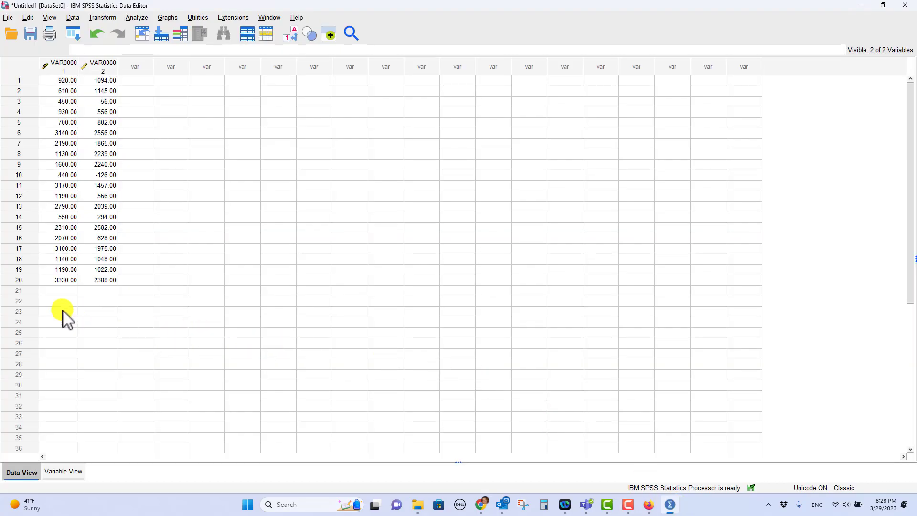
click(54, 291)
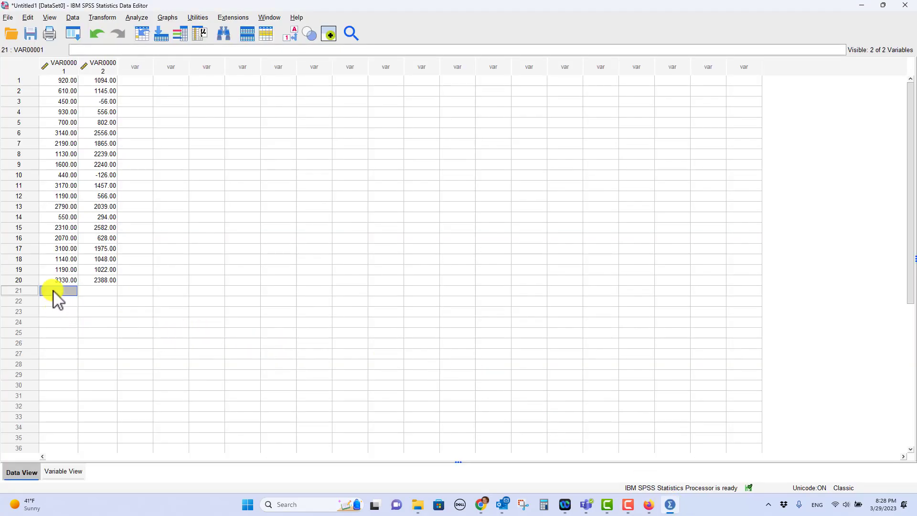
text(2500)
key(Return)
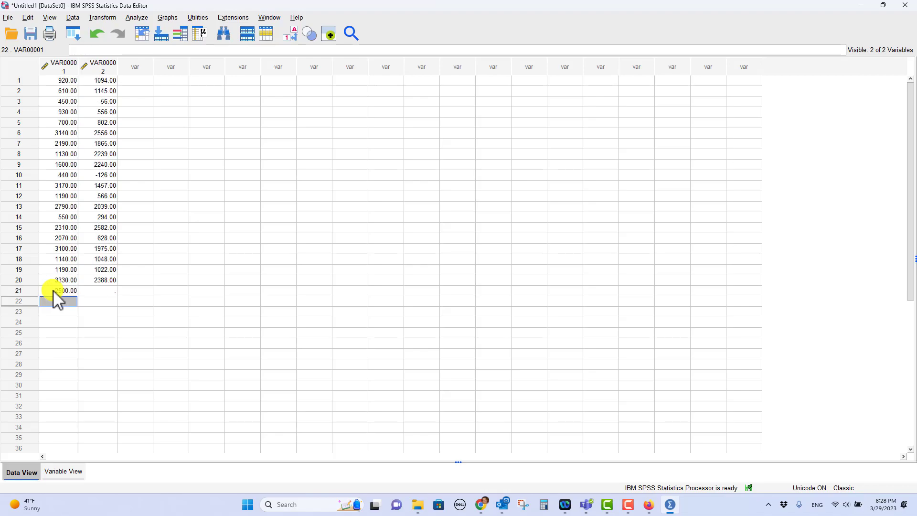
click(53, 291)
- Start a linear regression with VAR00002 as dependent and VAR00001 as independent
click(137, 18)
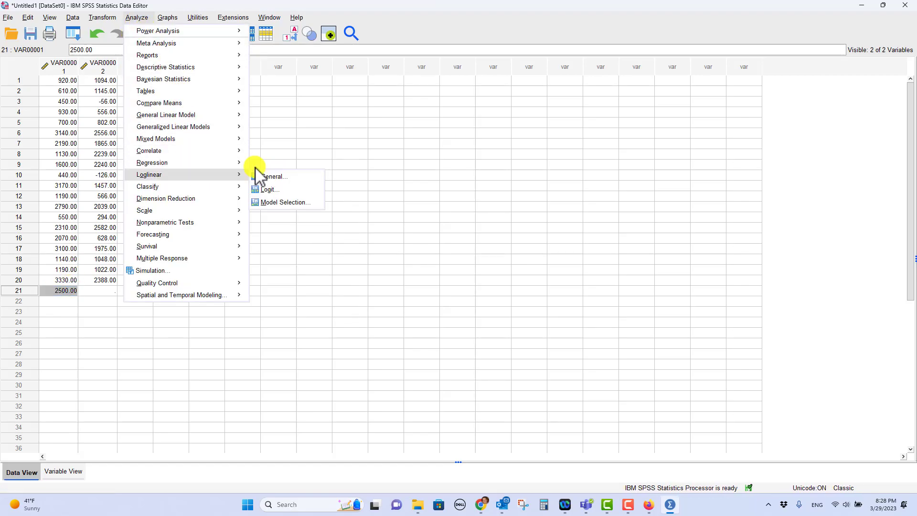
click(262, 176)
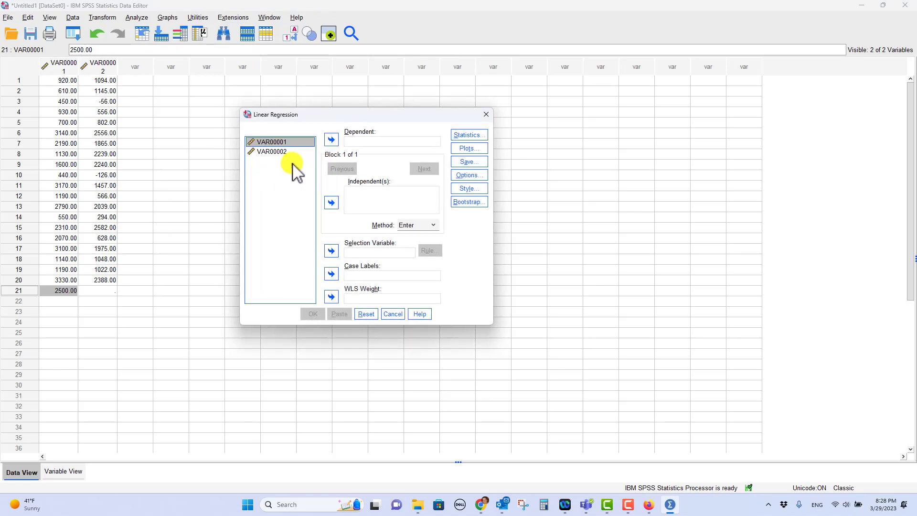
click(332, 203)
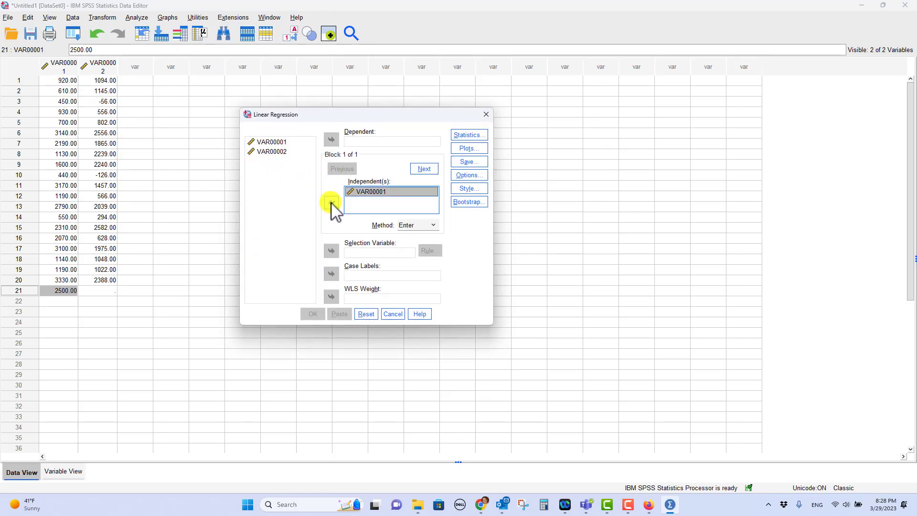
click(272, 151)
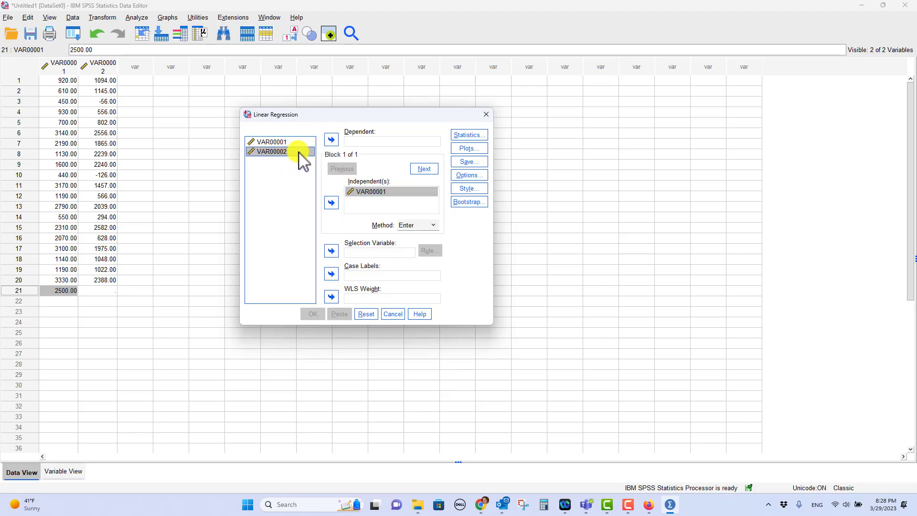
click(332, 139)
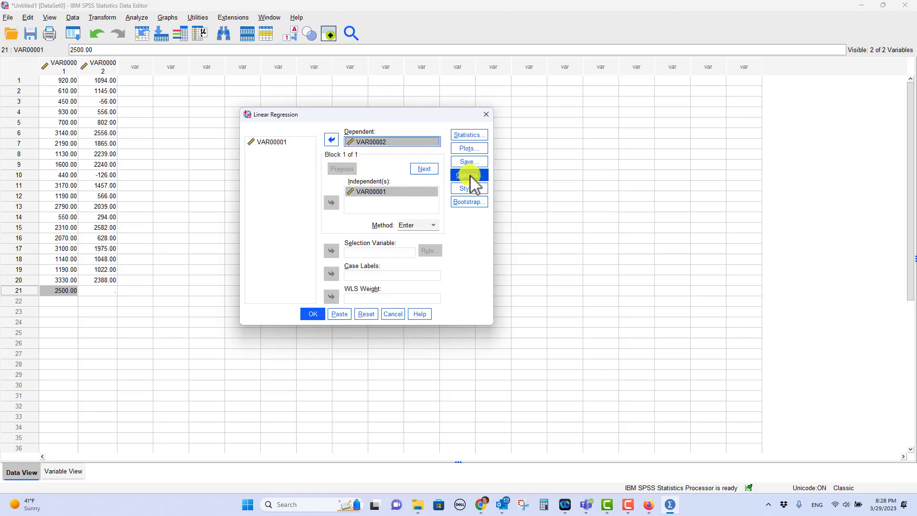
- Request coefficient confidence intervals and a normal probability plot of residuals
click(468, 136)
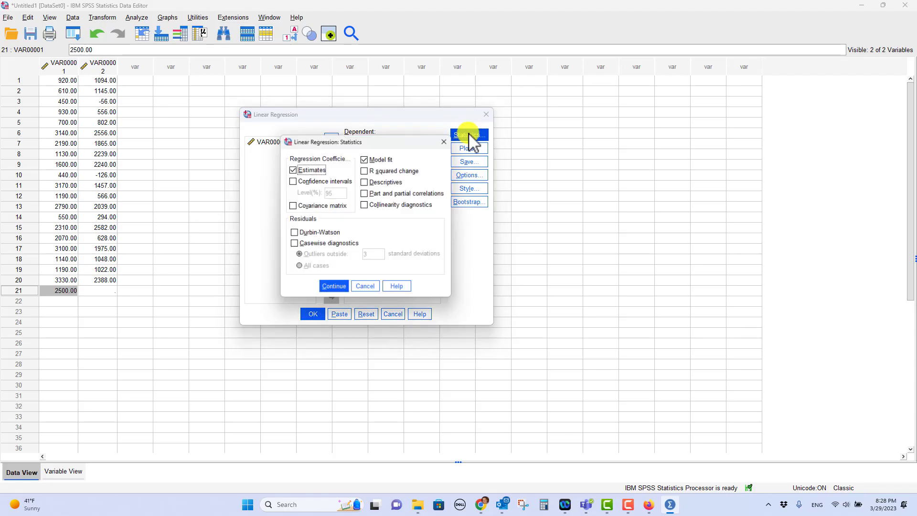
click(292, 181)
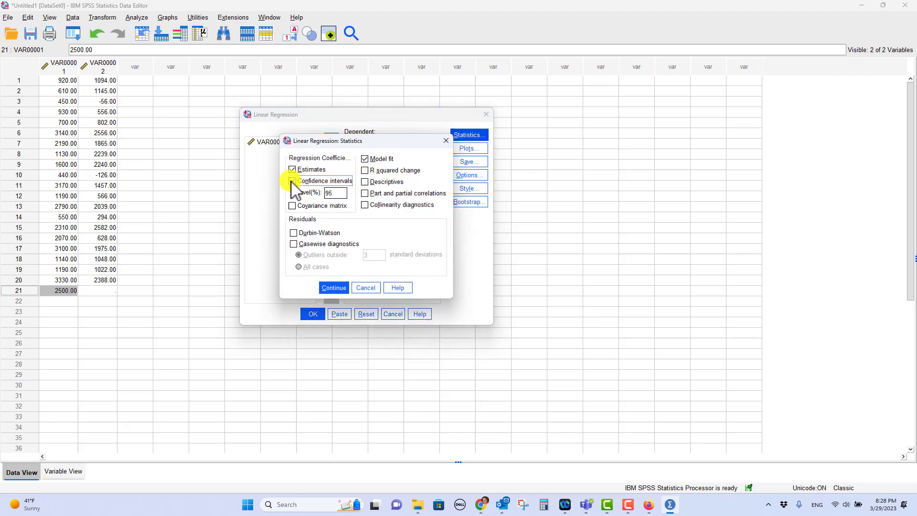
click(336, 286)
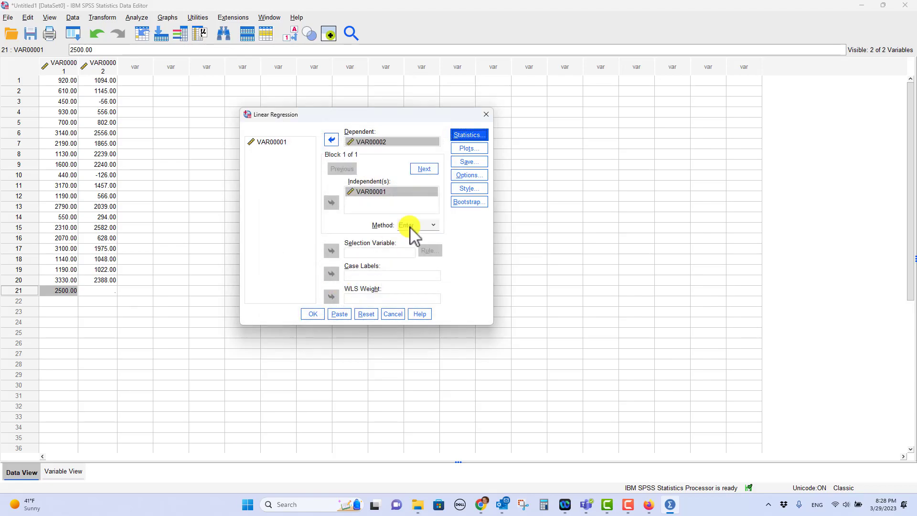
click(467, 149)
click(297, 264)
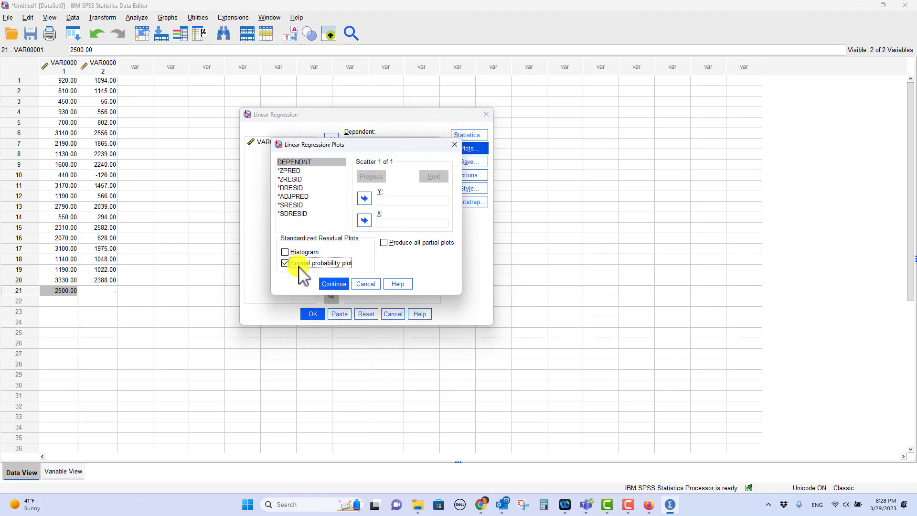
click(337, 286)
click(463, 163)
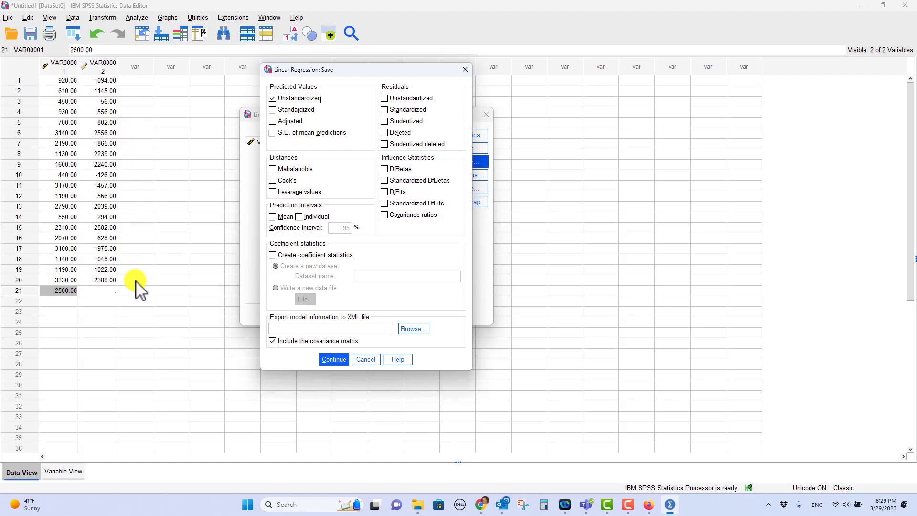
- Save unstandardized predicted values, unstandardized residuals and 95% individual prediction intervals
click(386, 98)
click(299, 216)
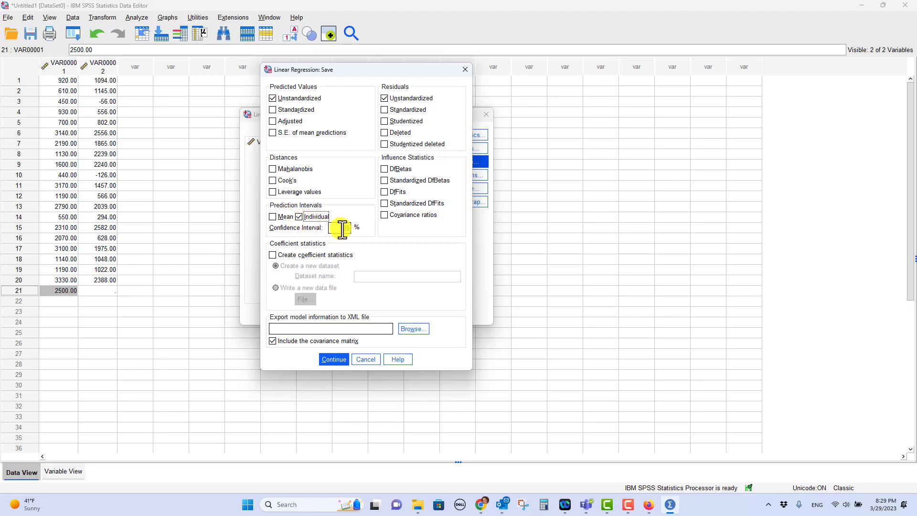
click(337, 359)
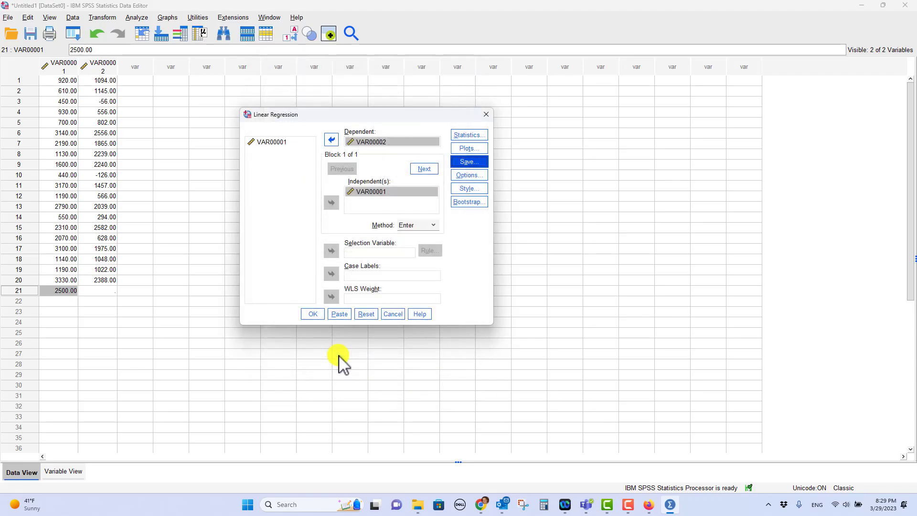
- Run the regression and scroll the output down to the Residuals Statistics table
click(312, 314)
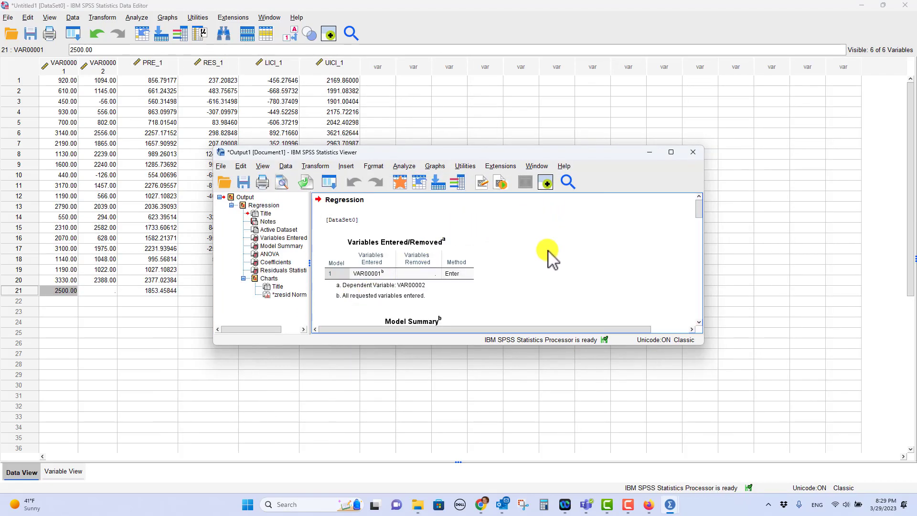
scroll(549, 258, down, 5)
scroll(549, 257, down, 8)
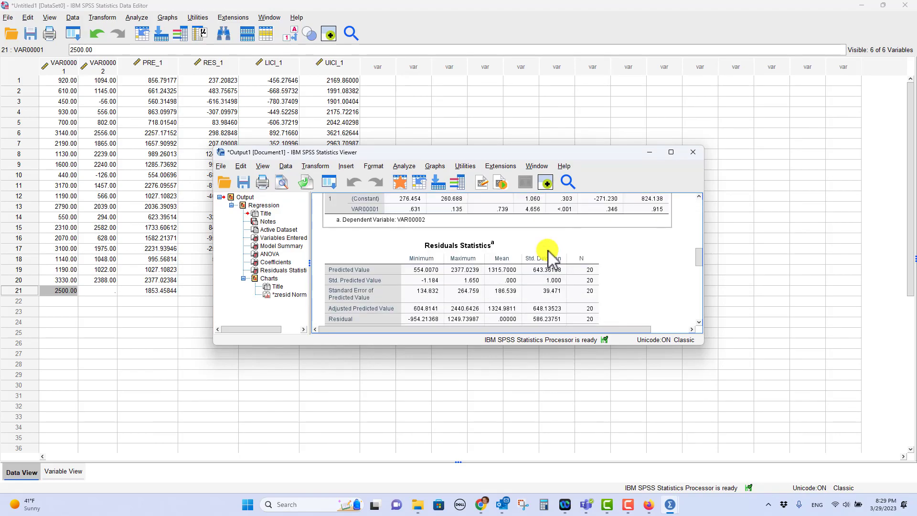
scroll(548, 249, down, 2)
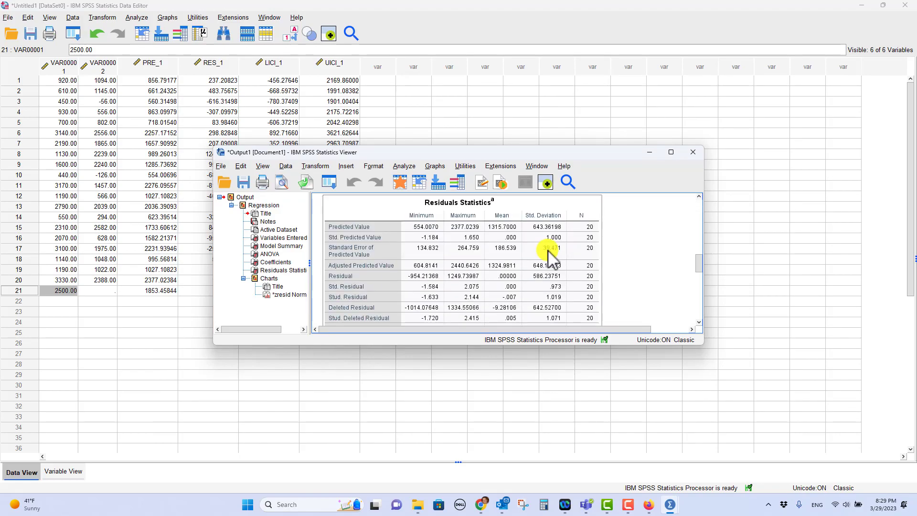
click(650, 152)
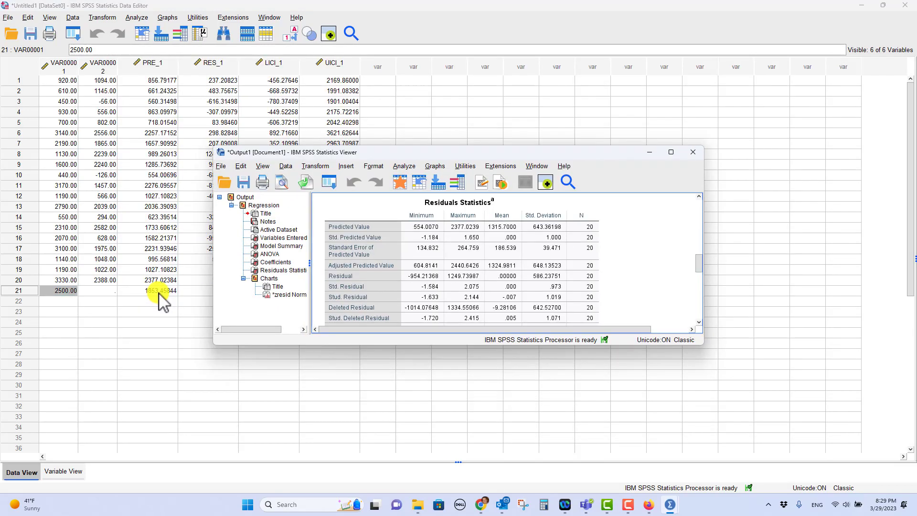
- Switch to the Perdisco homework page for part a's prediction of 1853
key(alt+Tab)
key(alt+Tab)
key(alt+Tab)
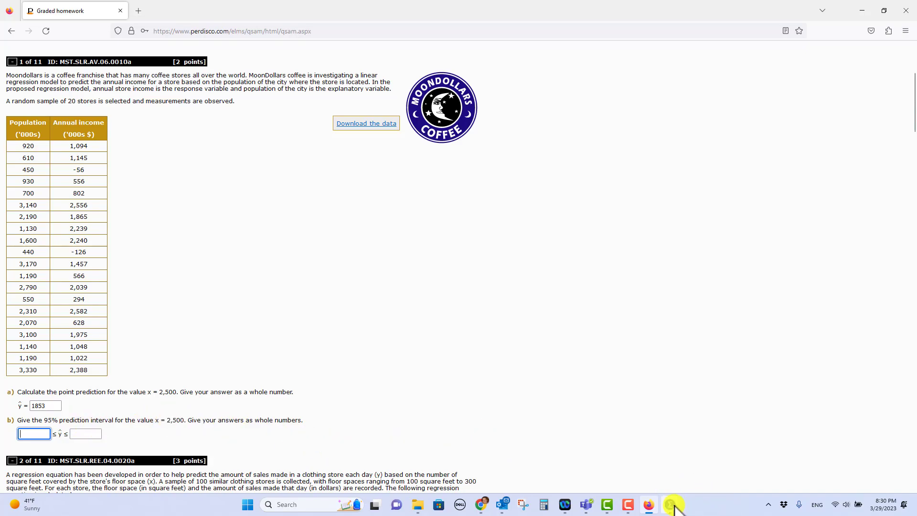
- Read row 21's prediction bounds: LICI_1 534.31145 and UICI_1 3172.60543
mouse_move(674, 508)
click(639, 463)
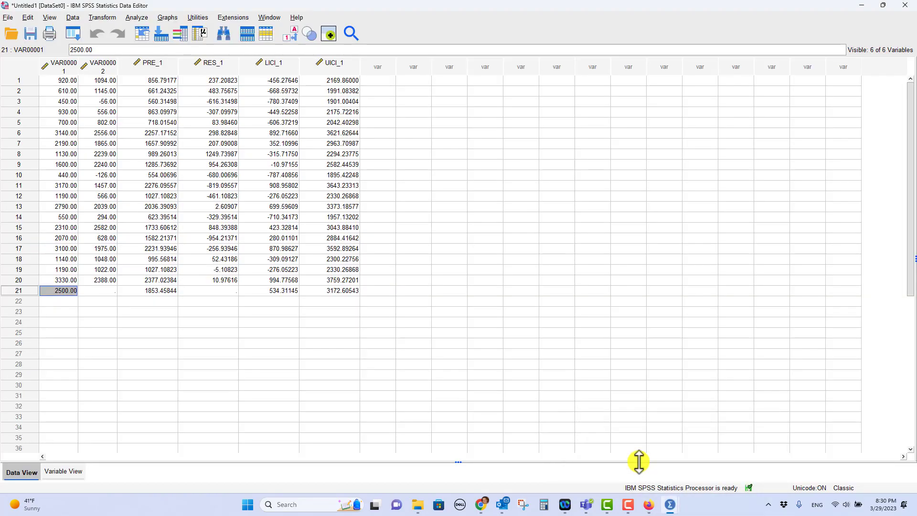
click(274, 292)
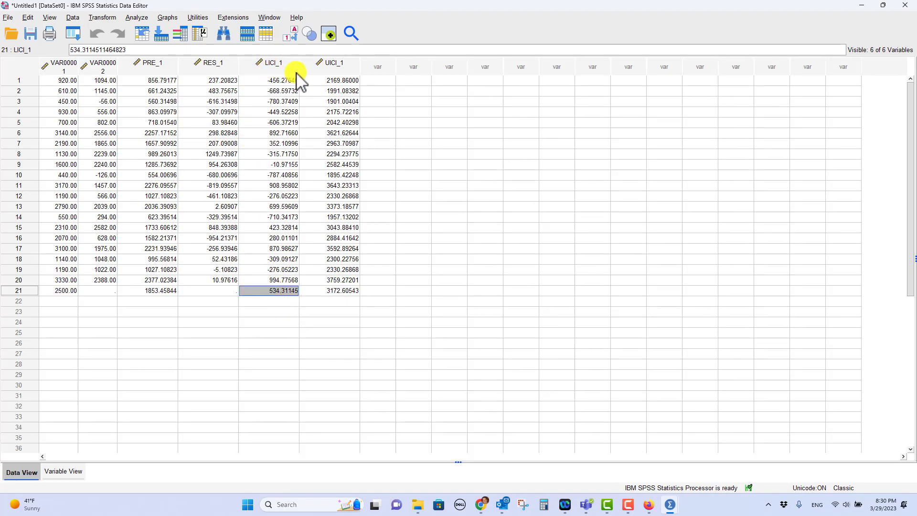
click(327, 292)
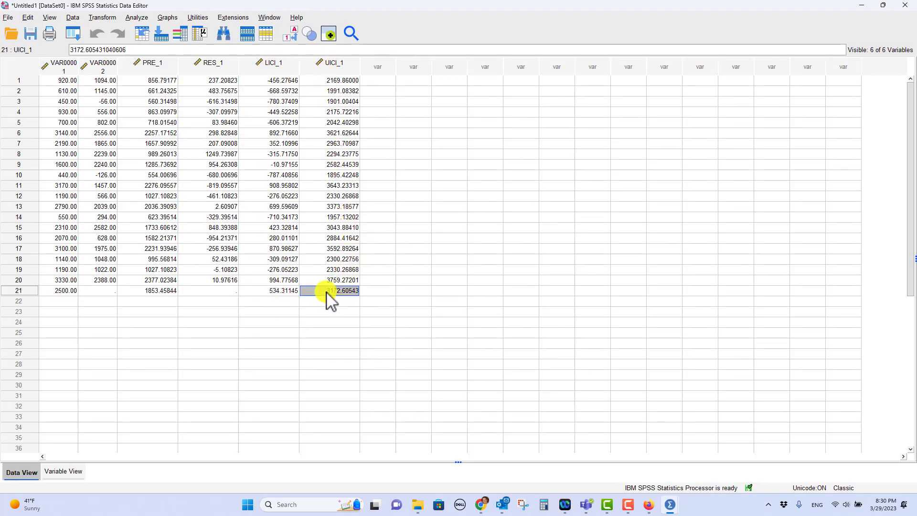
click(277, 292)
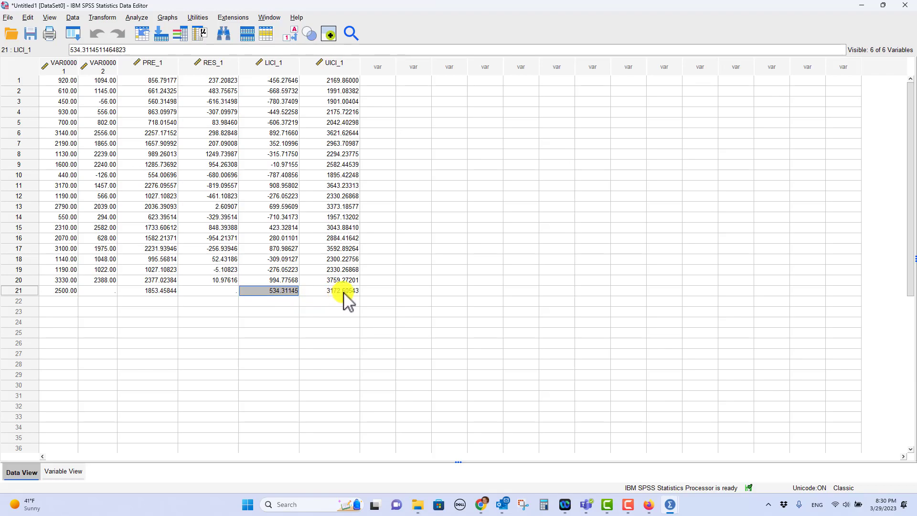
- Return to the Perdisco homework page to fill in part b's interval bounds
click(649, 502)
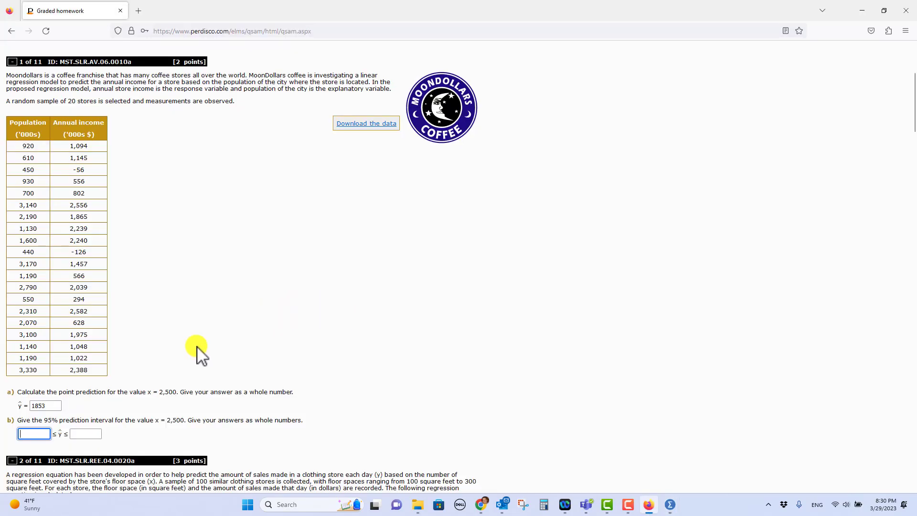